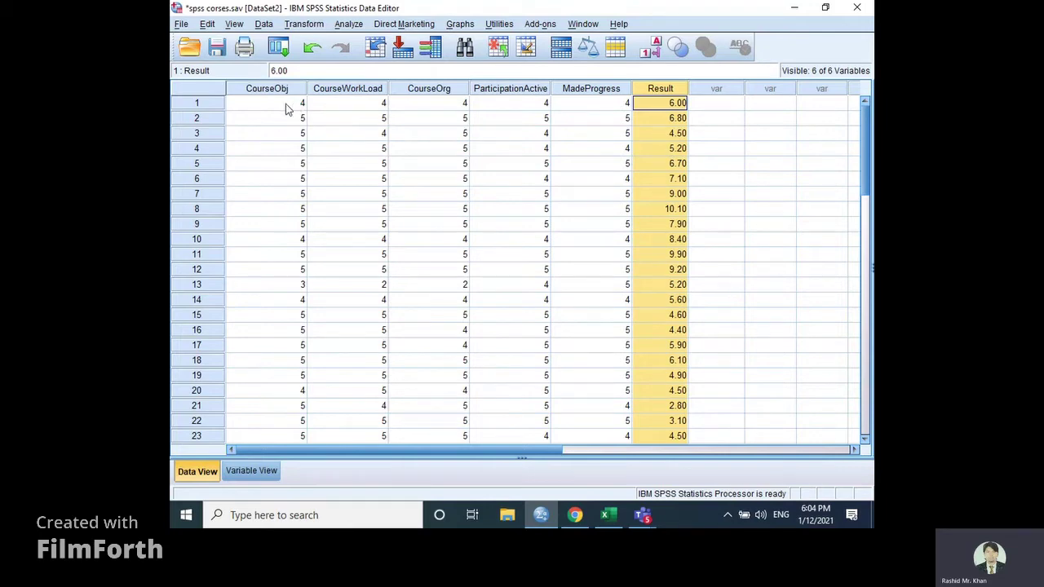
Step: Review the five course survey columns and the Result column in the data and in their variable definitions
drag(281, 90, 613, 95)
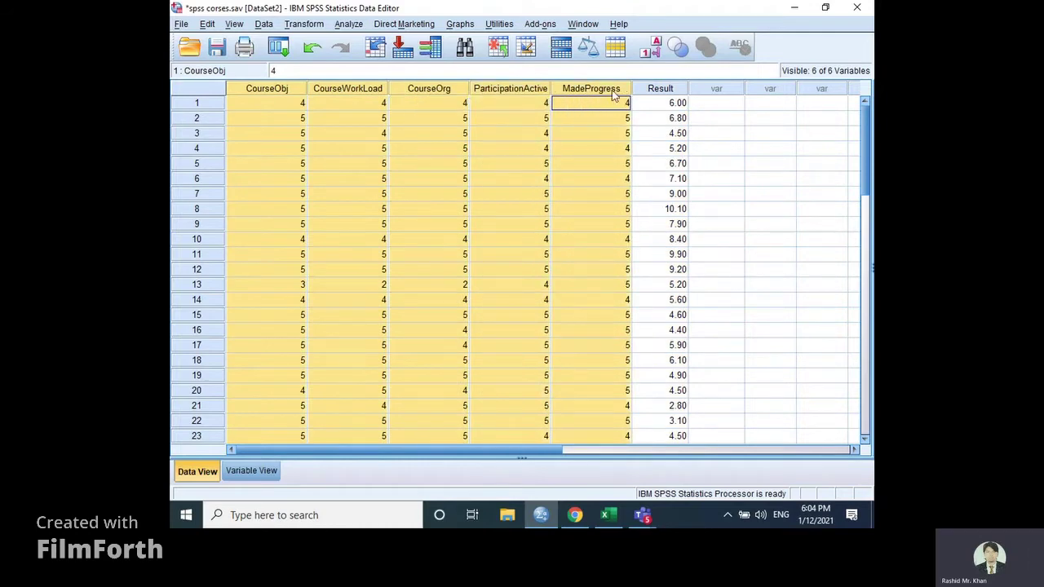
click(674, 91)
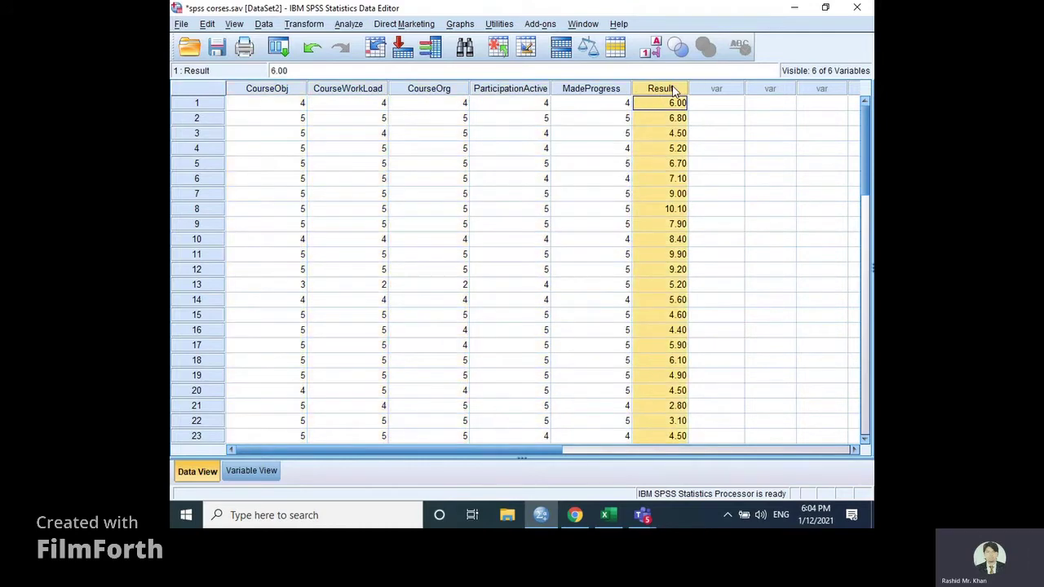
click(242, 479)
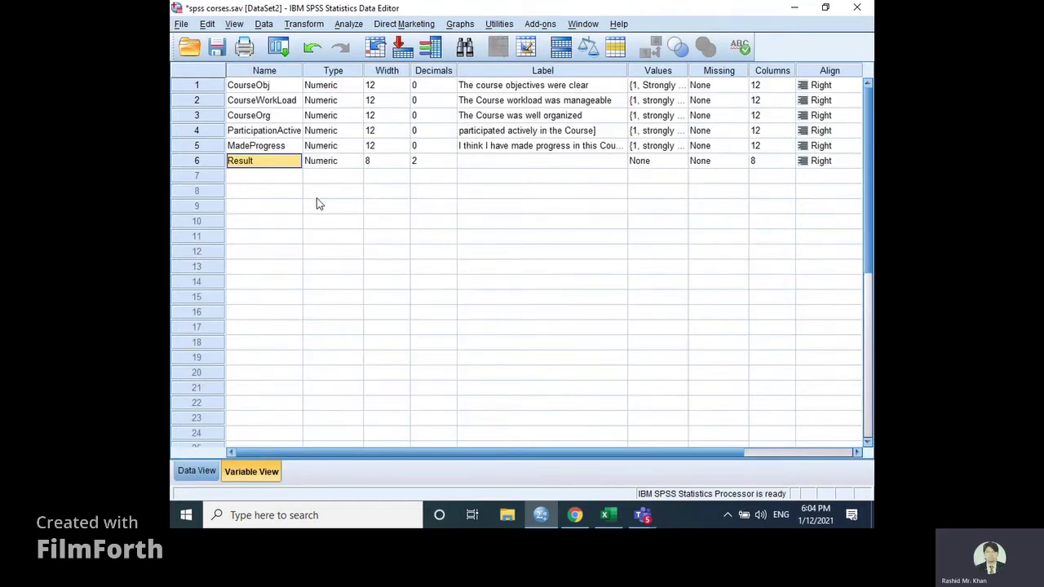
click(270, 88)
drag(270, 89, 509, 137)
key(shift+Down)
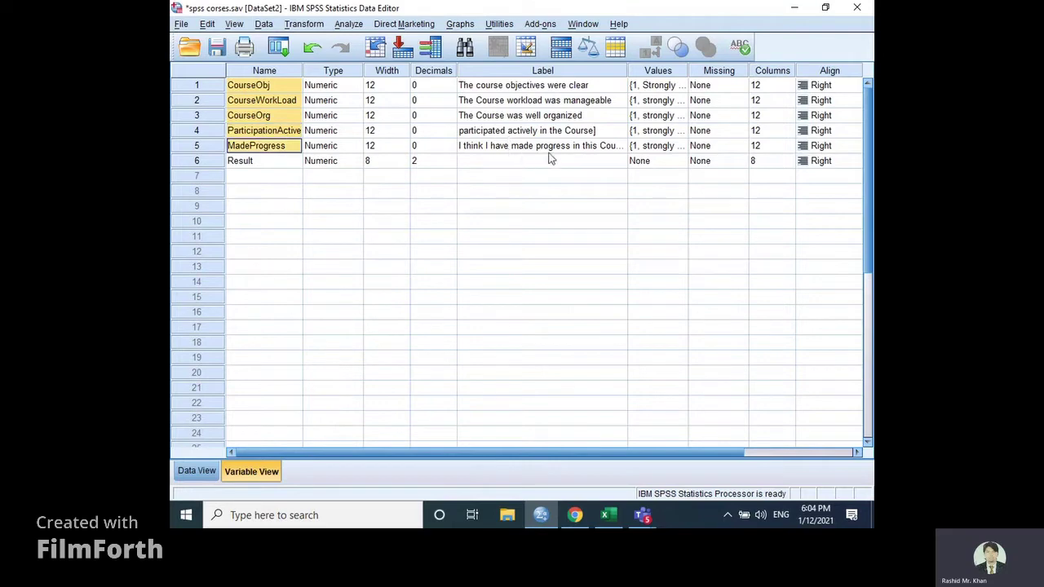
Step: Check the value labels defined for the CourseObj variable, leaving them as they are
click(675, 85)
click(683, 85)
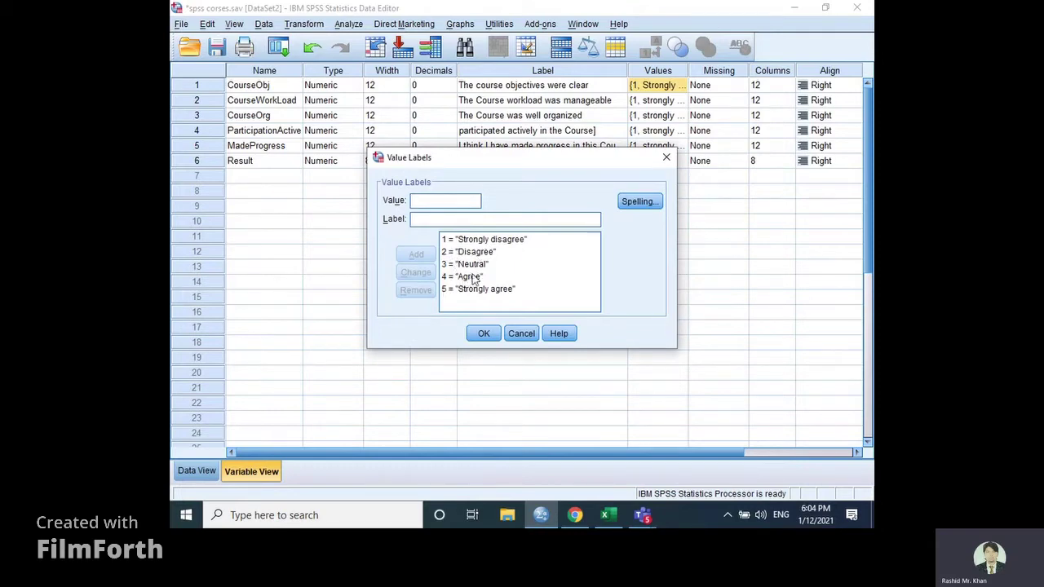
click(483, 334)
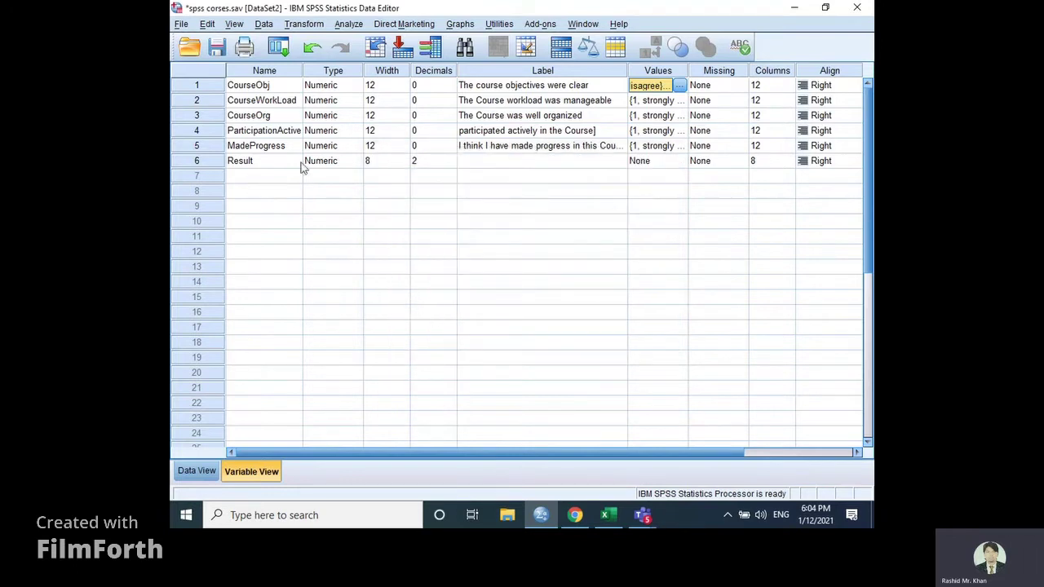
Step: Compare the Result variable's definition with those of the five survey variables from CourseObj to MadeProgress
click(251, 160)
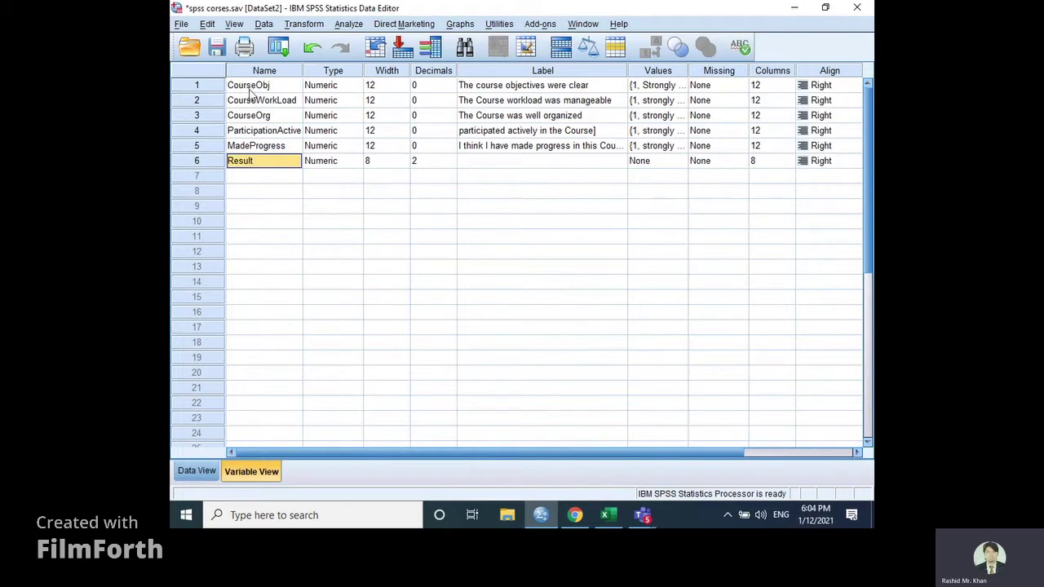
drag(249, 92, 249, 148)
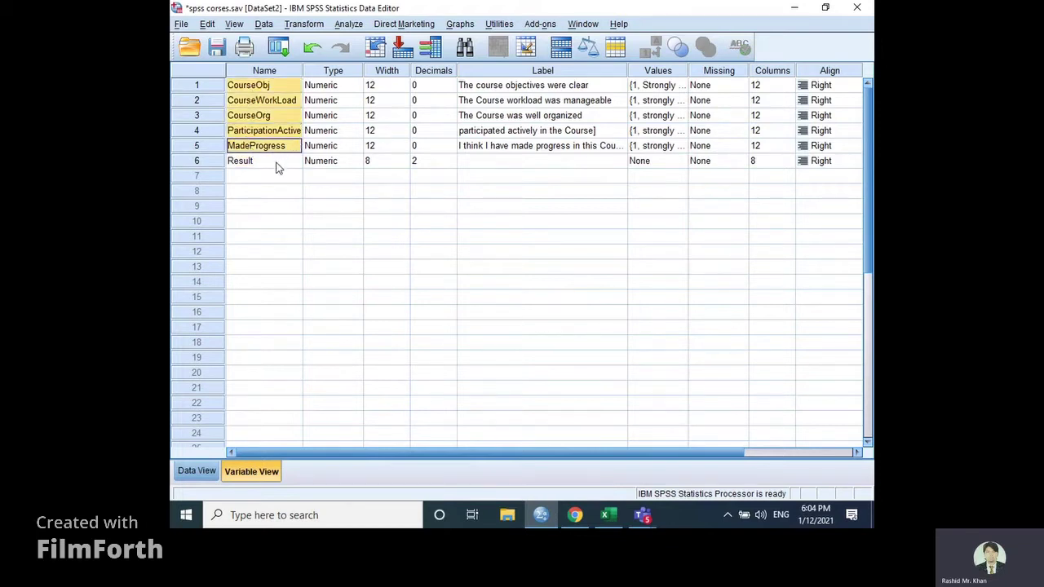
click(276, 165)
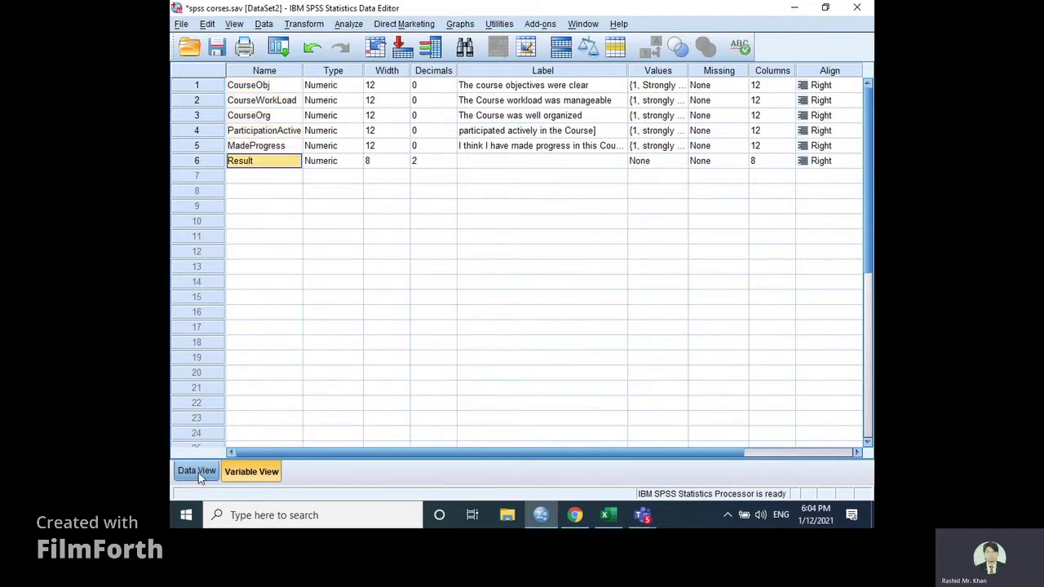
Step: Display value labels instead of numeric codes in the data, and review the survey columns and the Result column
click(350, 26)
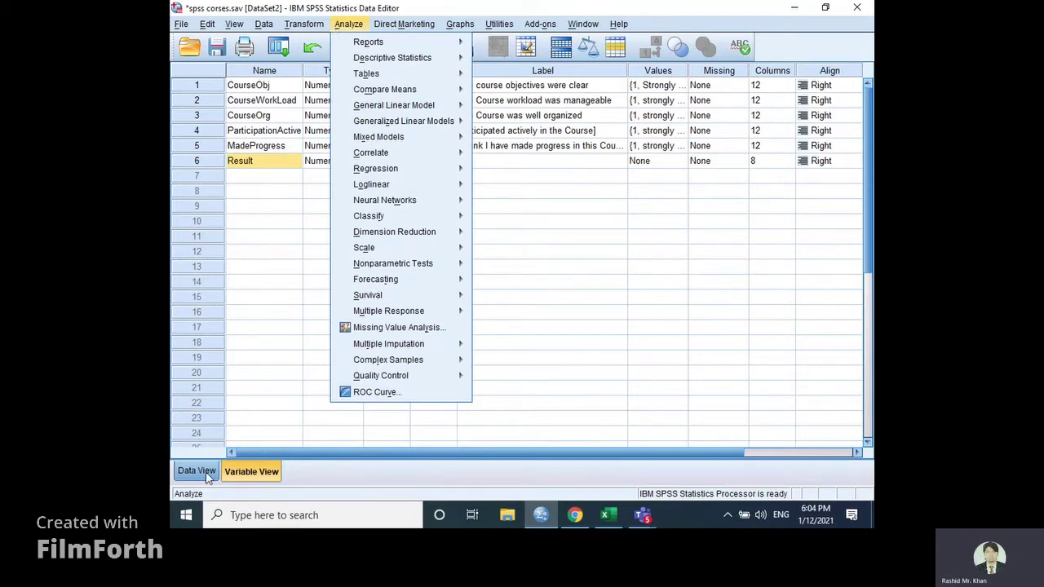
click(207, 477)
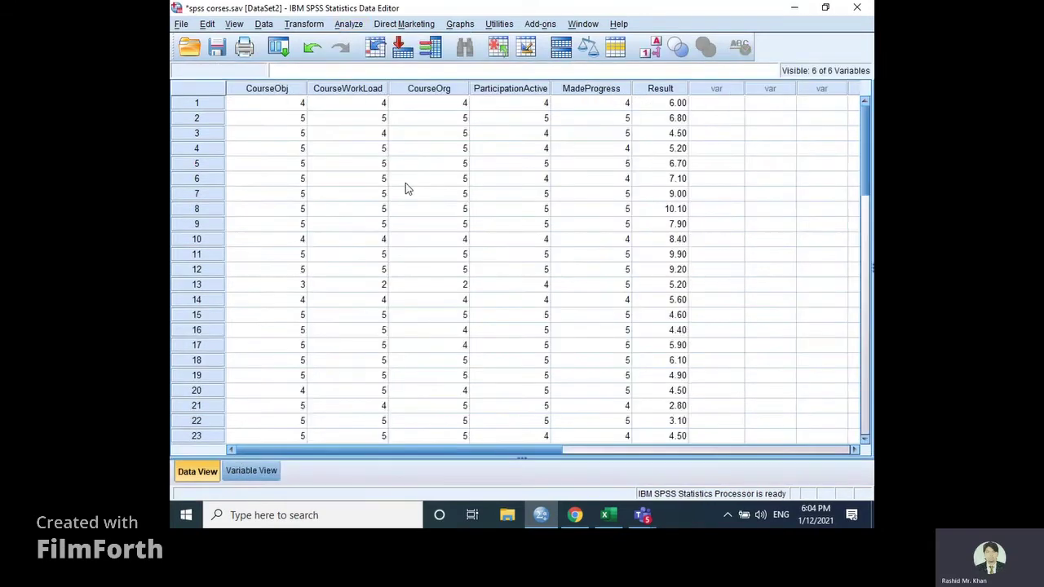
click(652, 54)
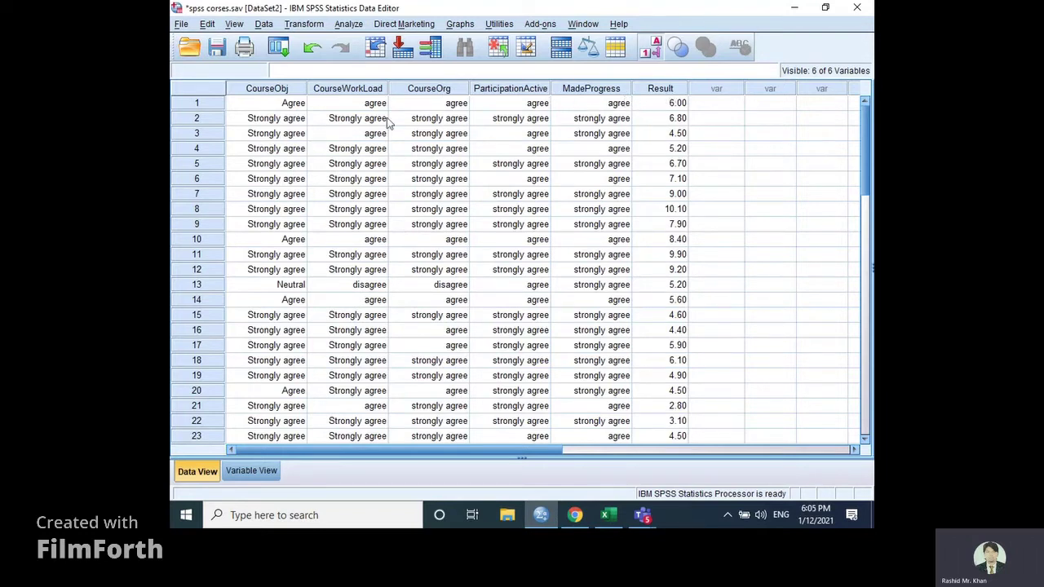
click(281, 91)
drag(285, 96, 599, 91)
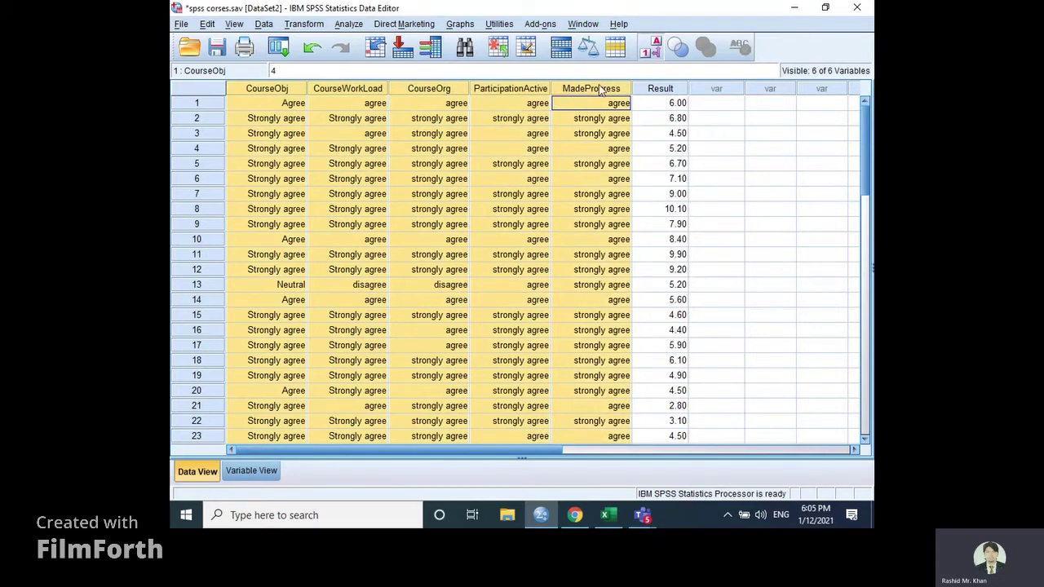
click(658, 89)
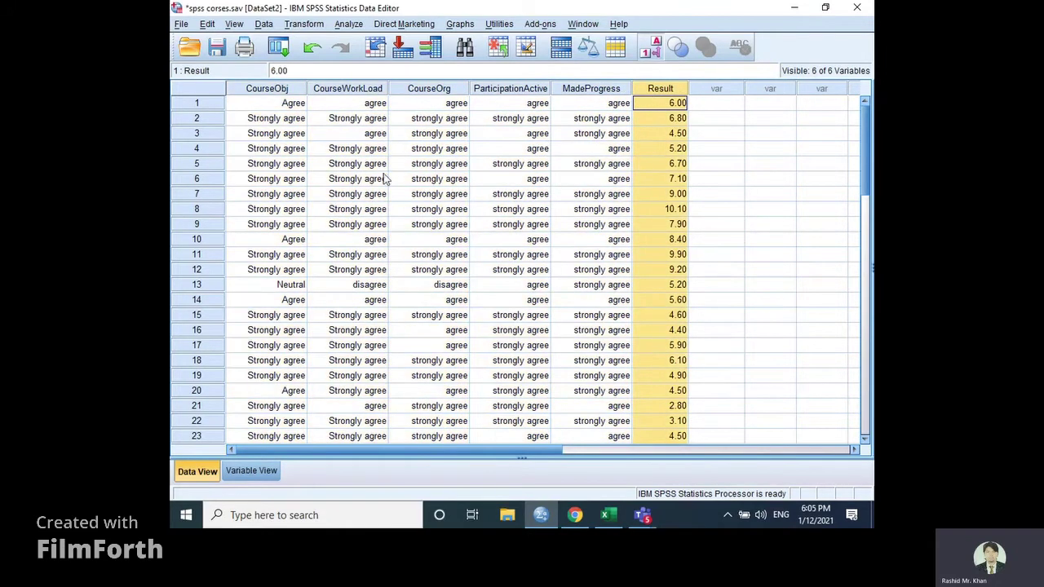
Step: Start a Frequencies analysis and add the course objectives, course workload and course organization variables
click(348, 26)
mouse_move(356, 61)
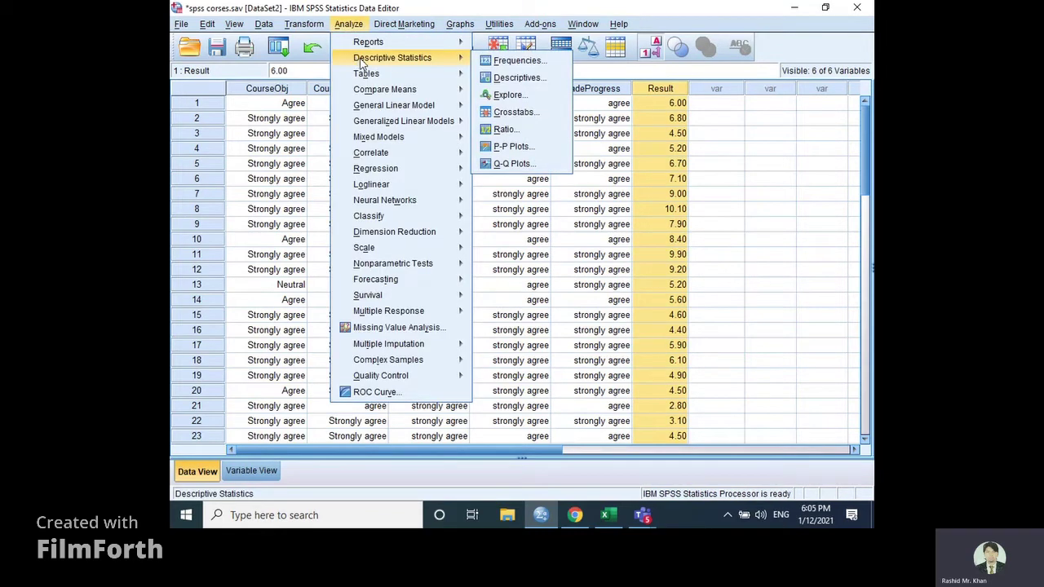
click(500, 66)
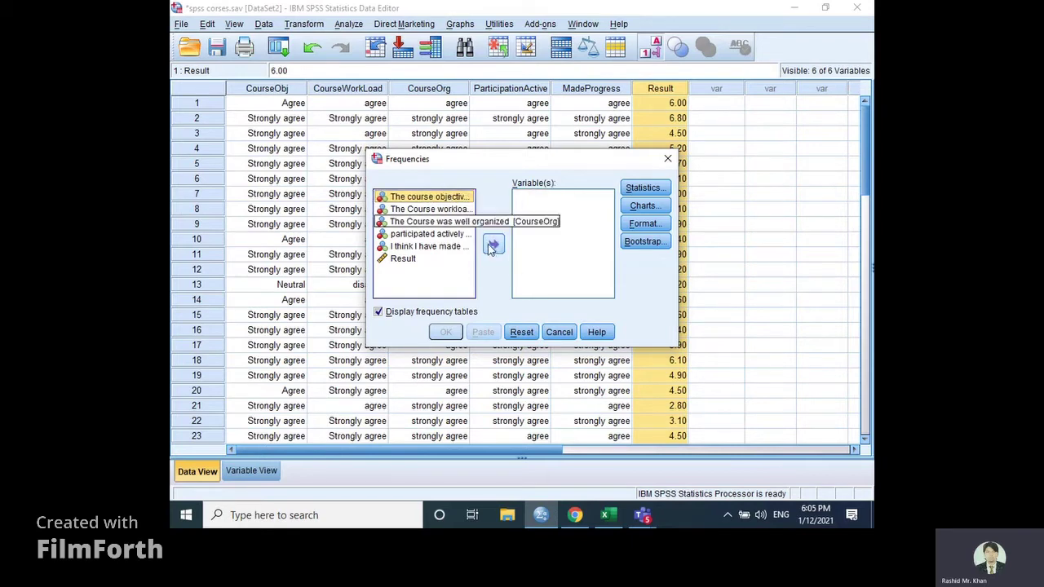
click(492, 245)
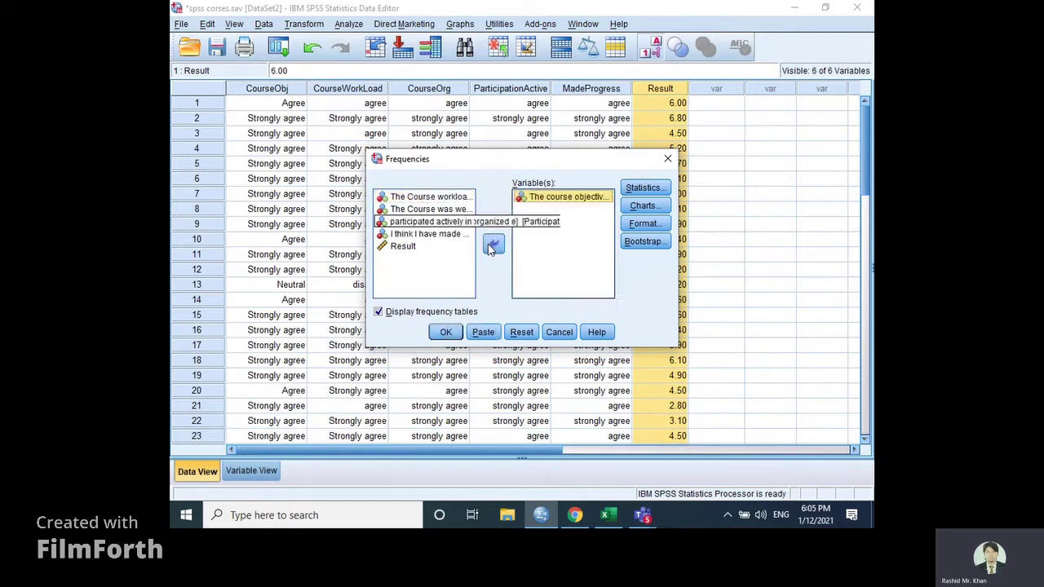
click(425, 199)
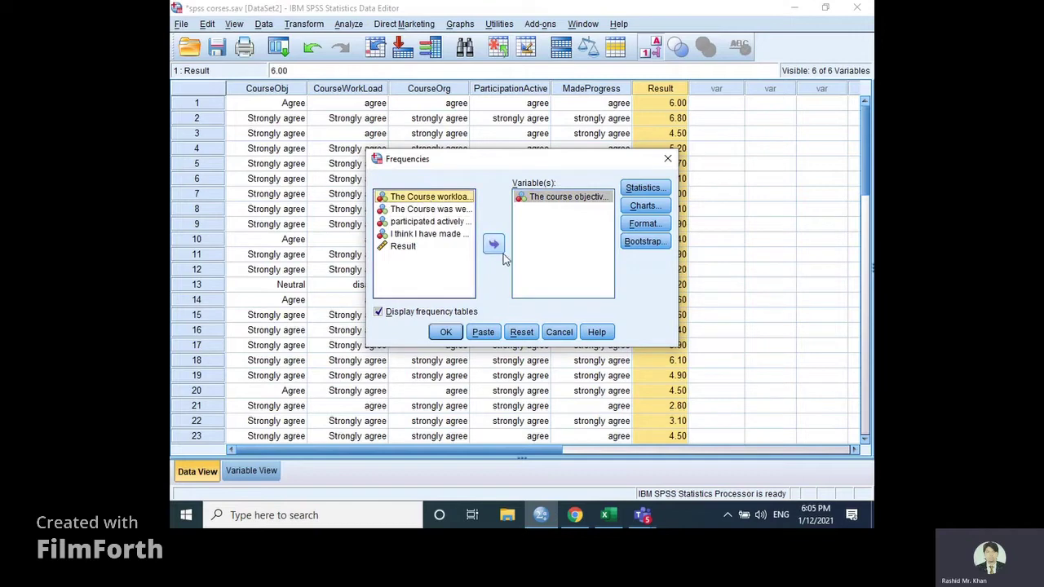
click(493, 246)
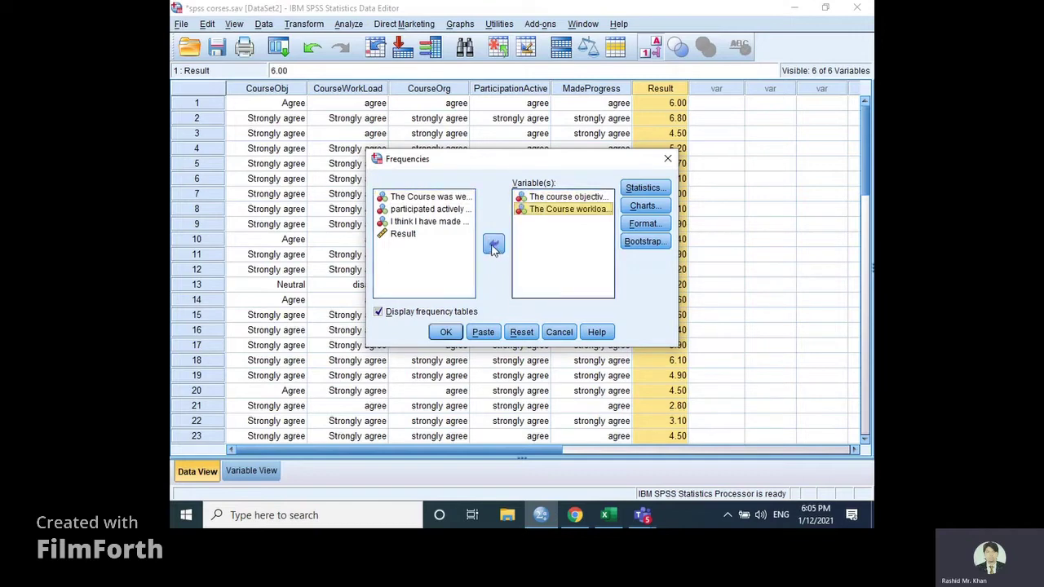
click(432, 198)
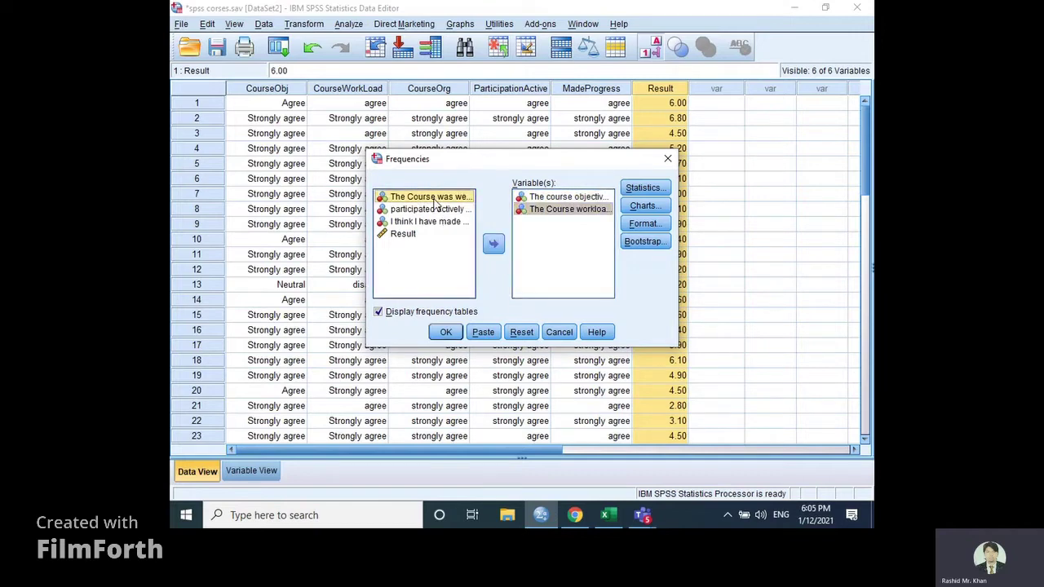
click(493, 244)
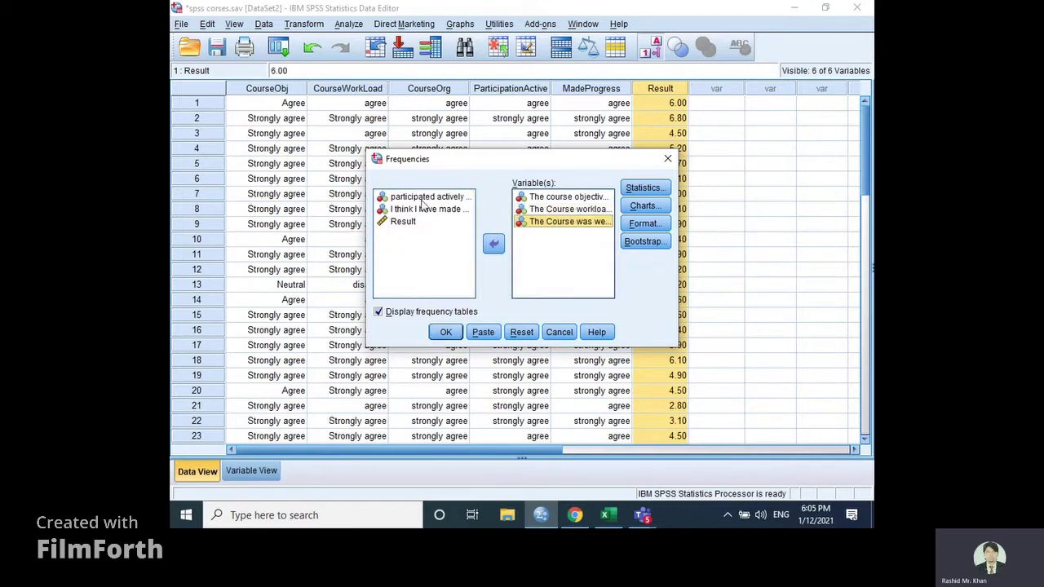
Step: Add the active participation, made progress and Result variables to the Frequencies analysis
click(422, 198)
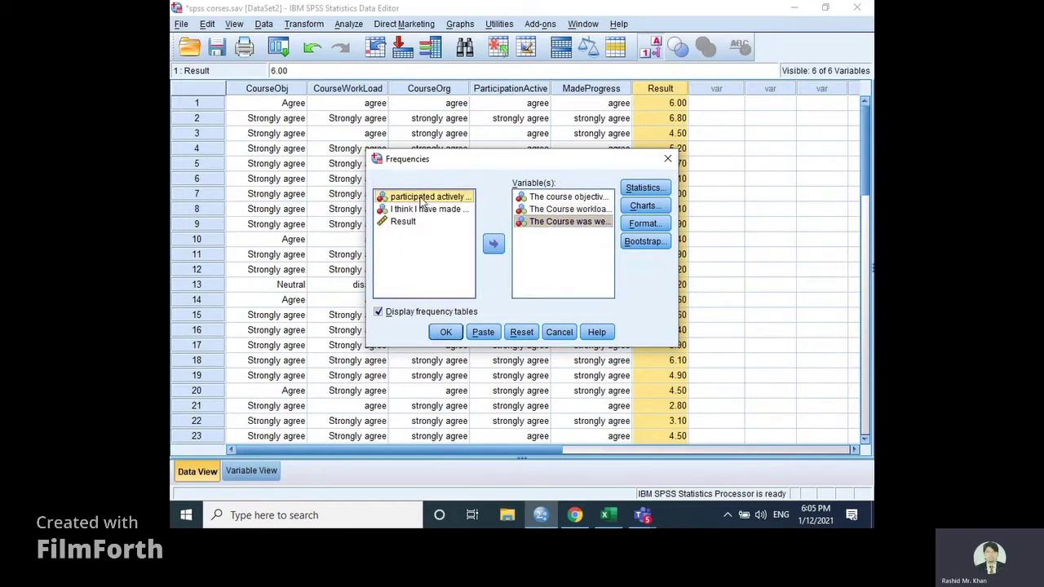
click(493, 246)
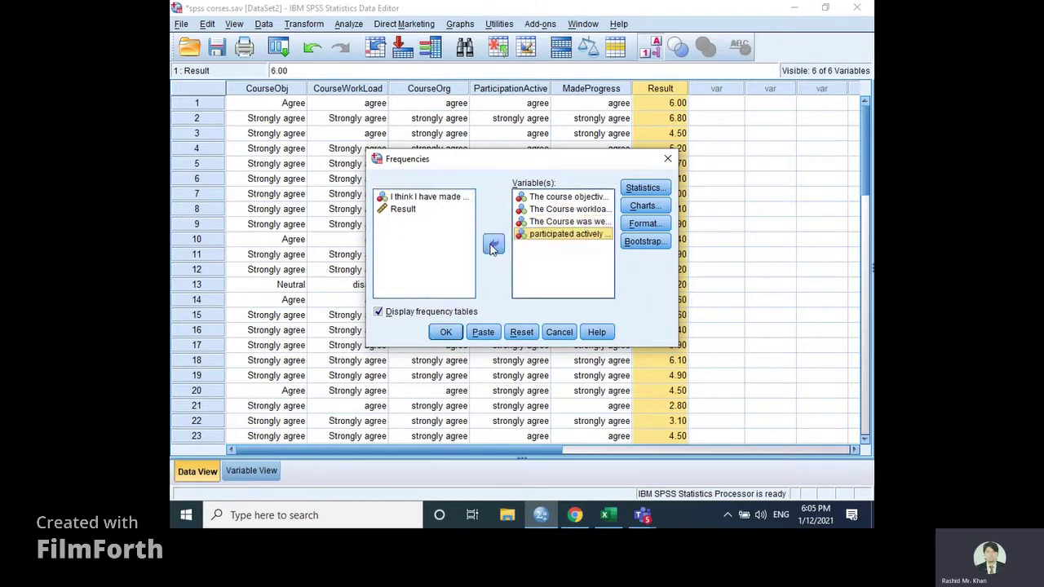
click(426, 197)
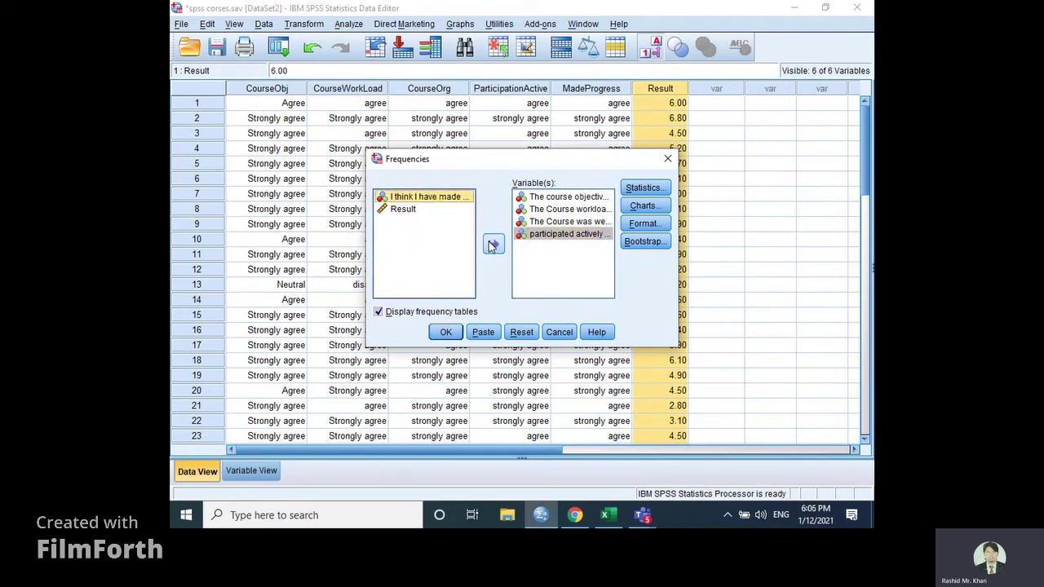
click(492, 246)
click(412, 199)
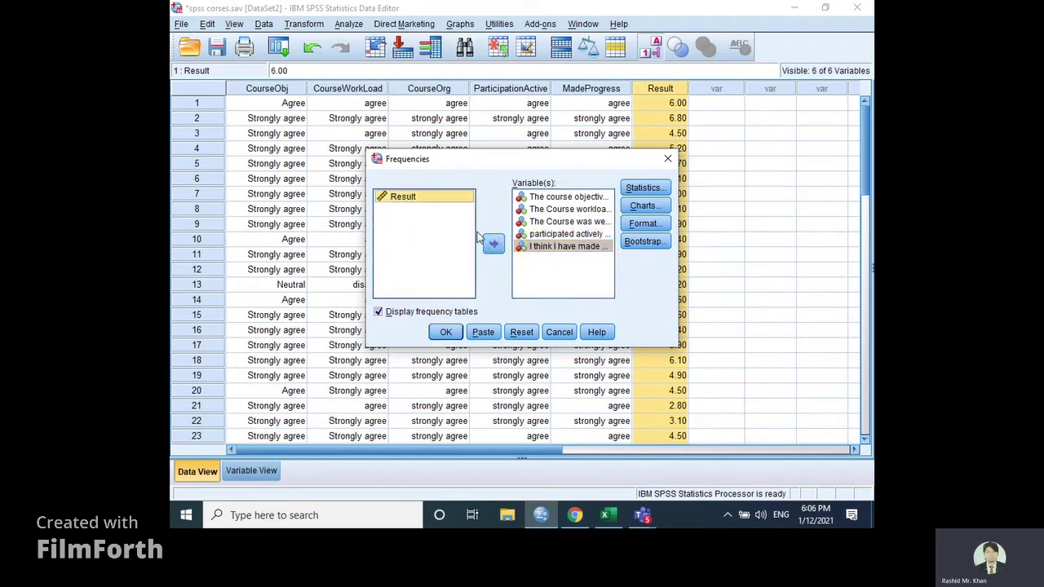
click(493, 245)
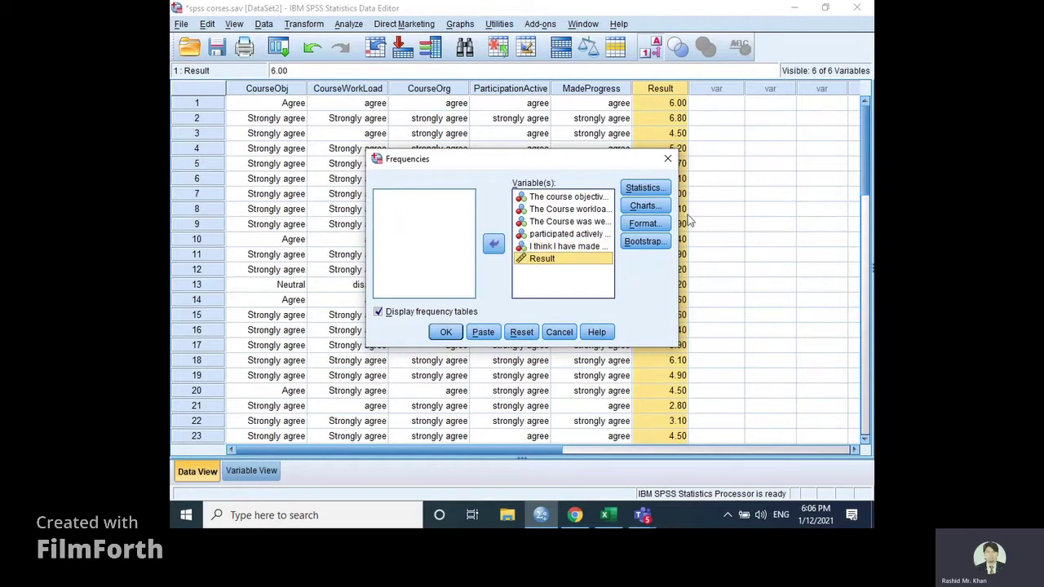
Step: Request the mean, median and mode as central tendency statistics for the frequency analysis
click(642, 188)
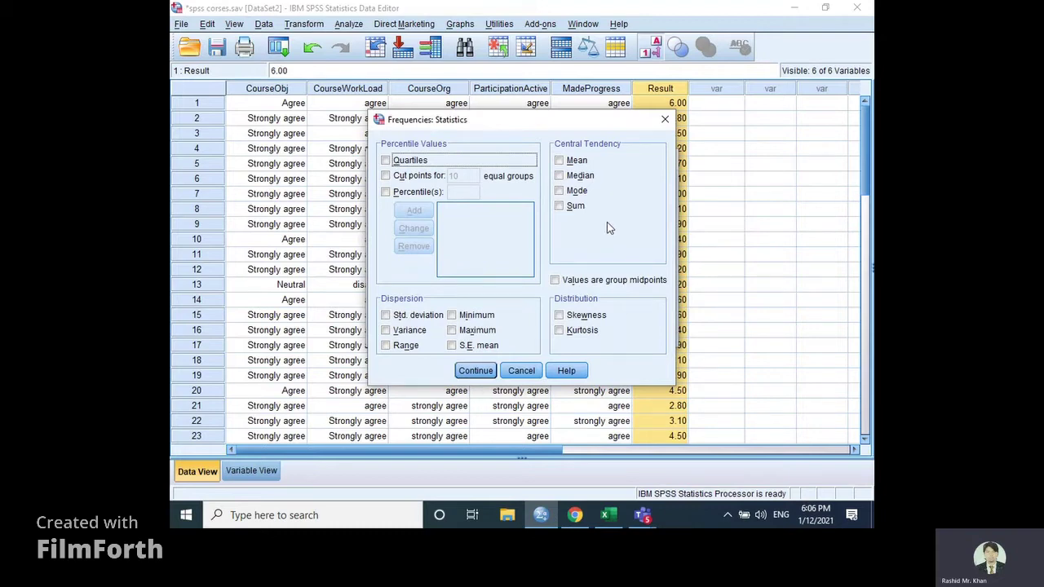
click(575, 191)
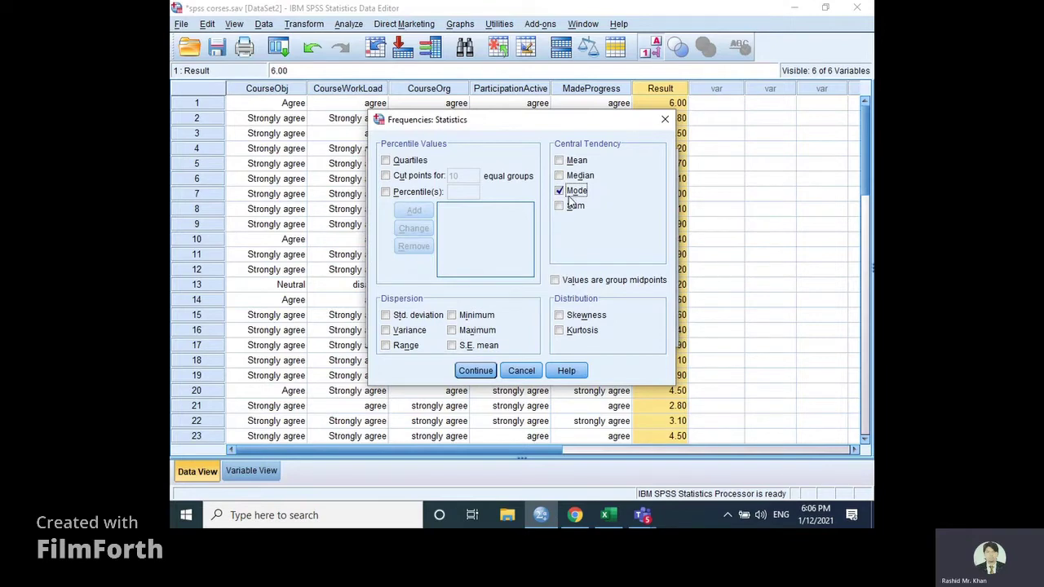
click(559, 175)
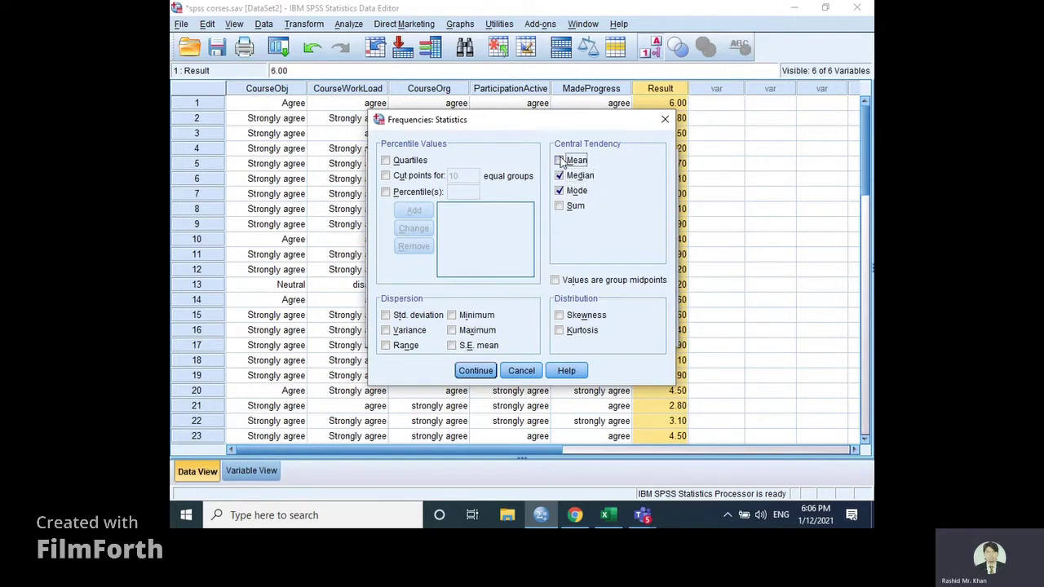
click(559, 160)
Step: Include standard deviation, minimum, maximum, variance and range as dispersion statistics and accept the statistics settings
click(416, 315)
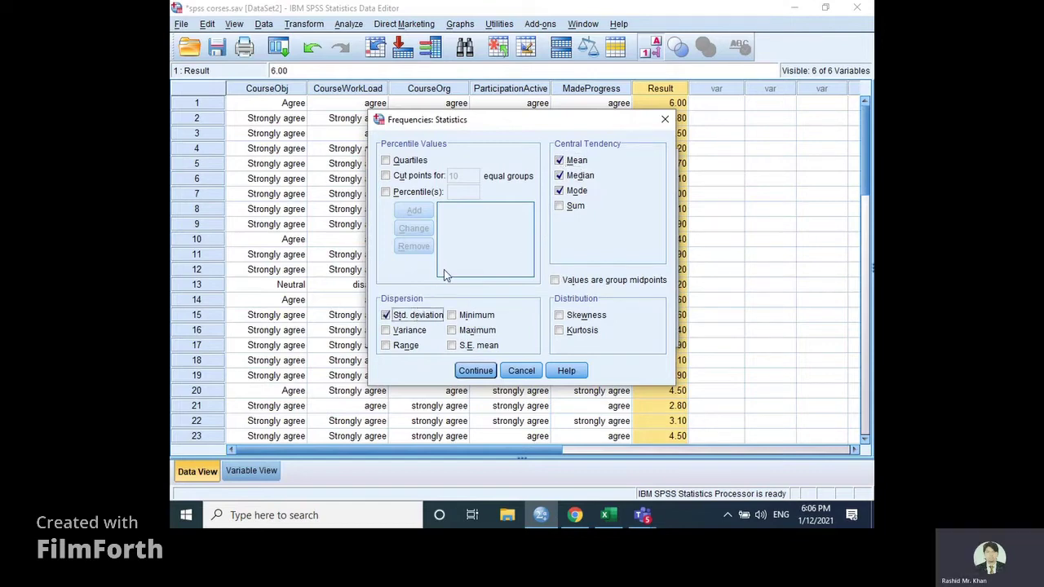
click(472, 316)
click(465, 331)
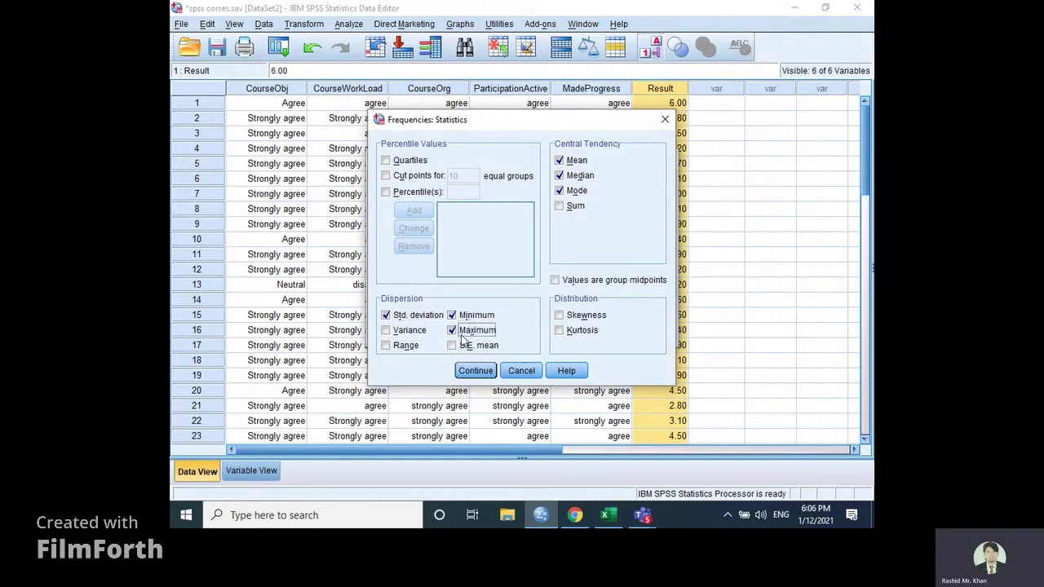
click(393, 334)
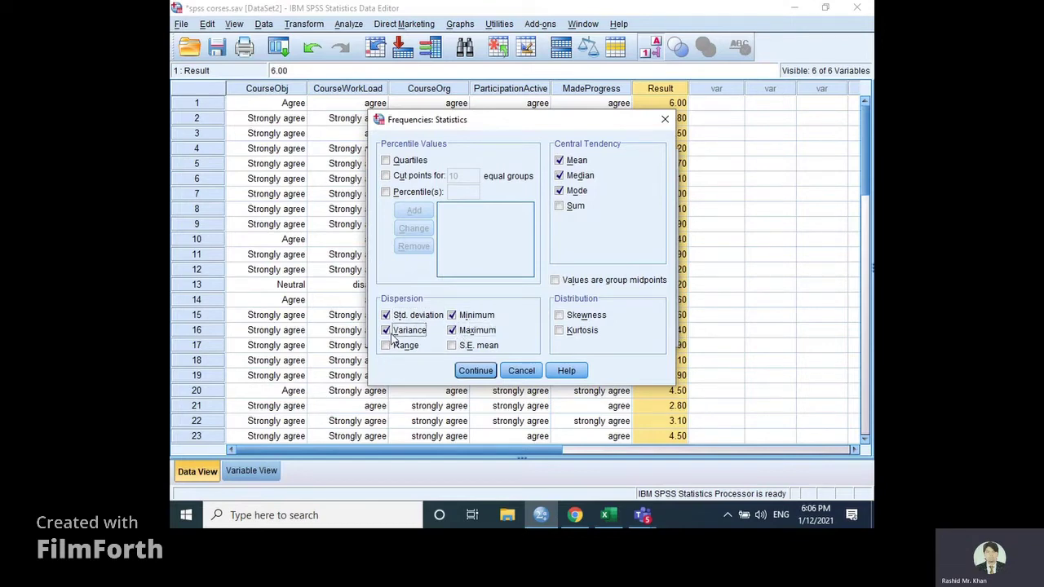
click(400, 347)
click(476, 371)
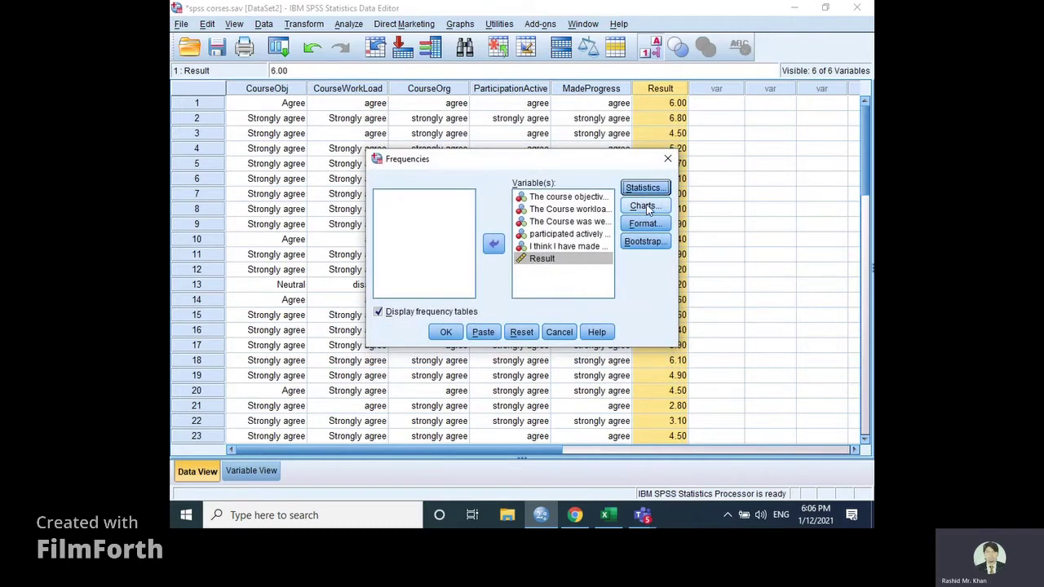
click(644, 206)
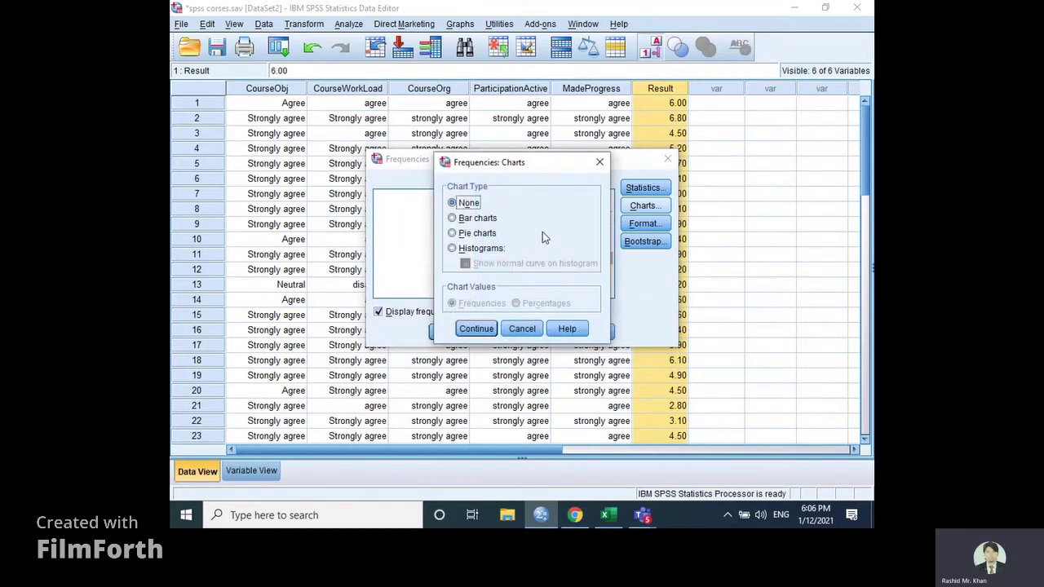
click(470, 220)
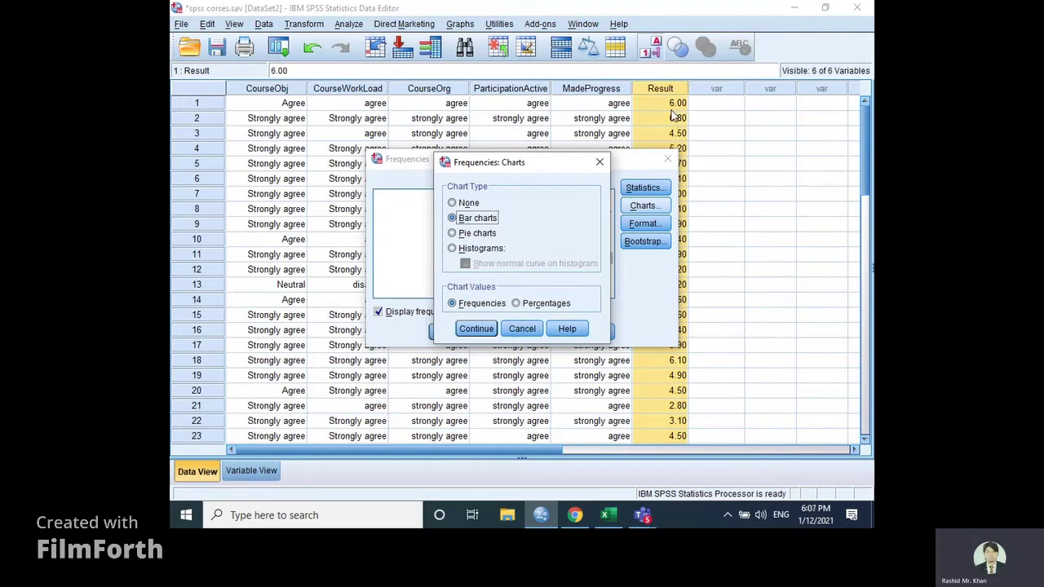
click(477, 235)
click(460, 252)
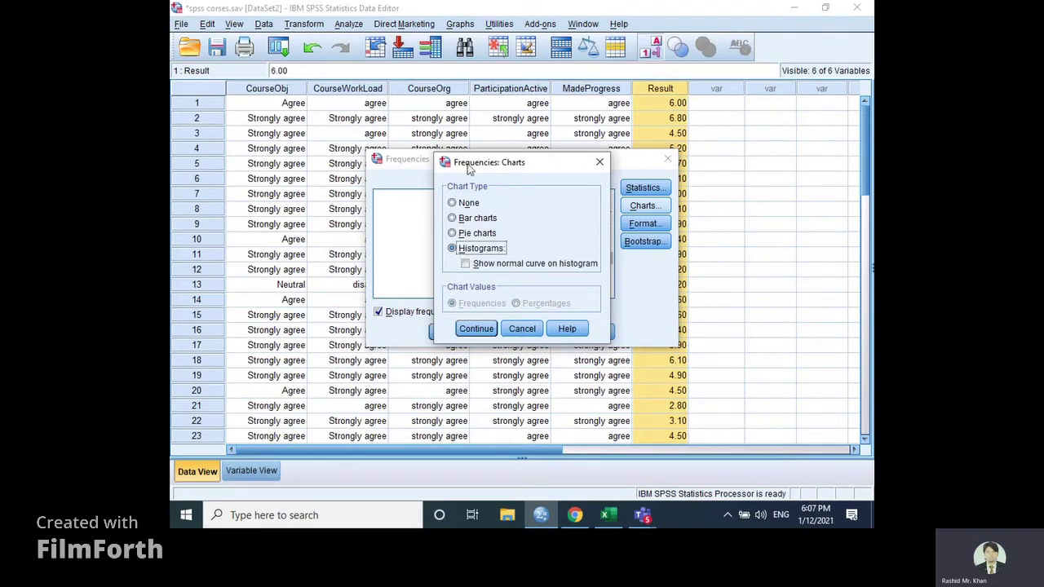
click(532, 330)
Step: Run the Frequencies analysis on all six variables with frequency tables displayed
click(446, 333)
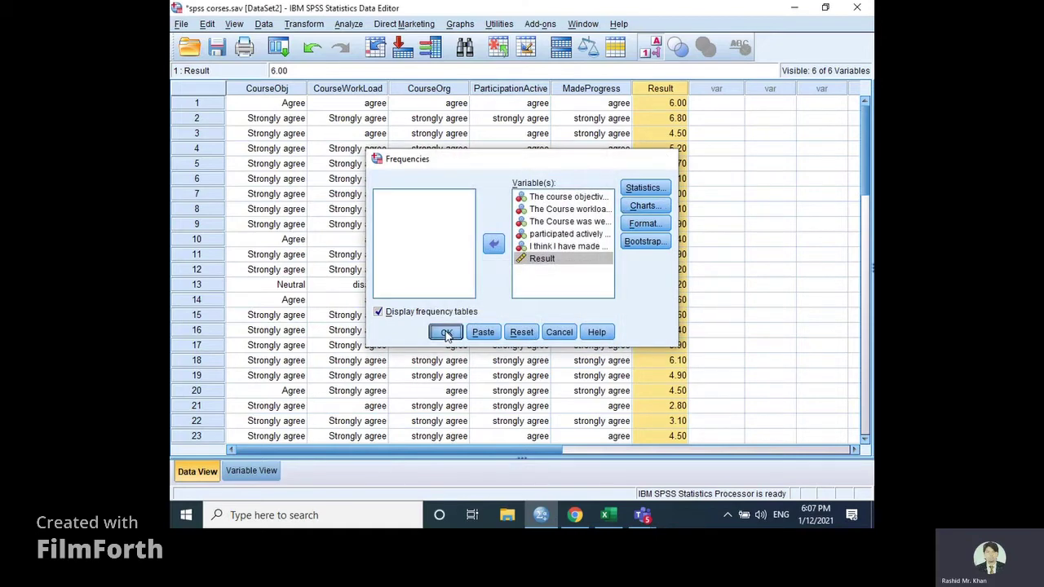